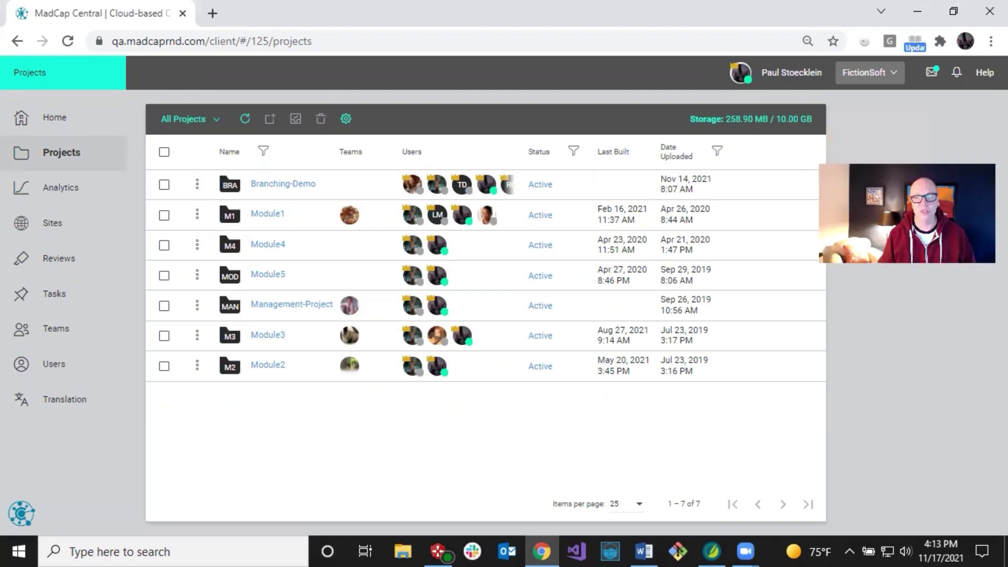
Open your account's Permissions in User Settings and keep the level at Global Permissions.
{"action": "left_click", "coordinate": [741, 76]}
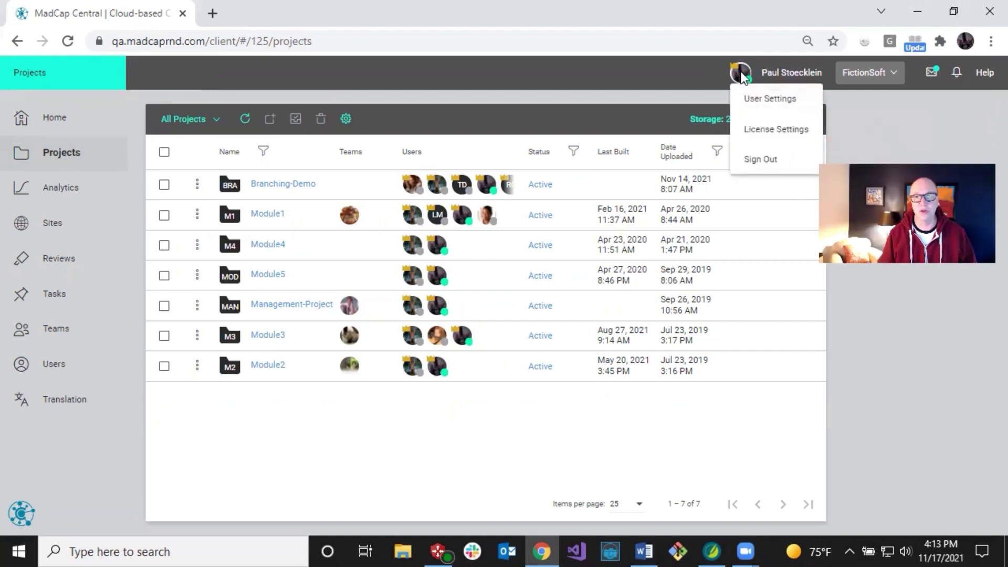
{"action": "left_click", "coordinate": [753, 98]}
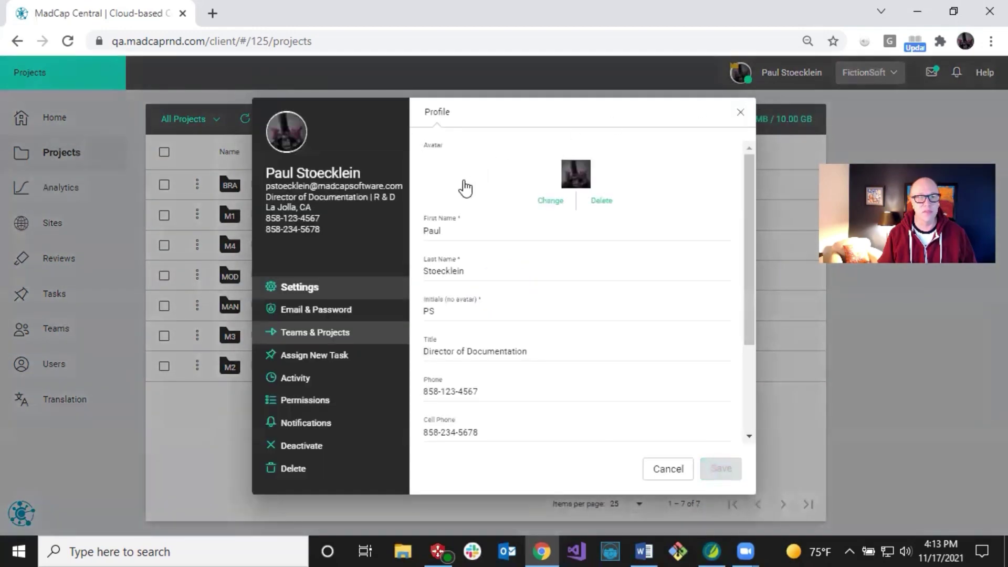
{"action": "left_click", "coordinate": [296, 400]}
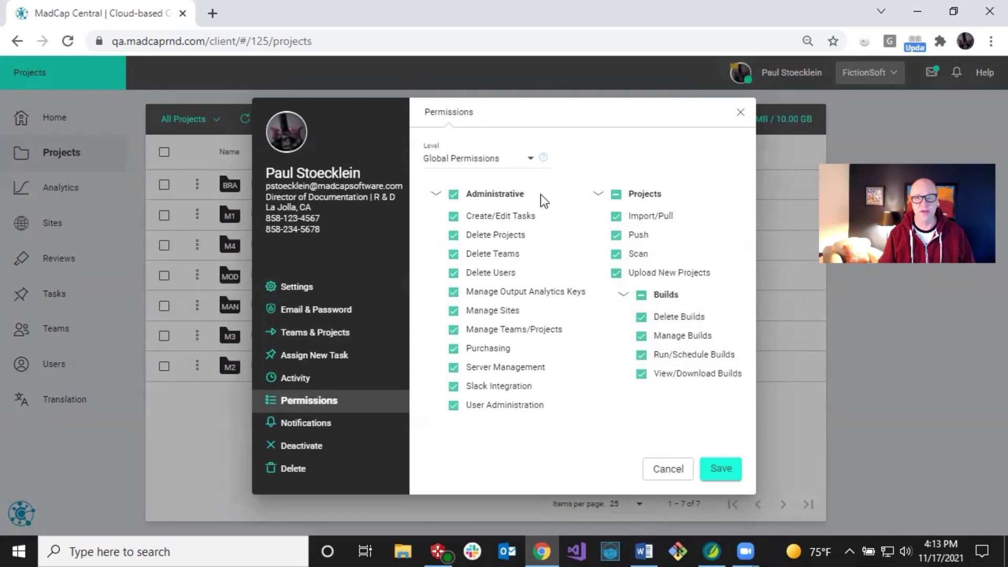
{"action": "left_click", "coordinate": [532, 165]}
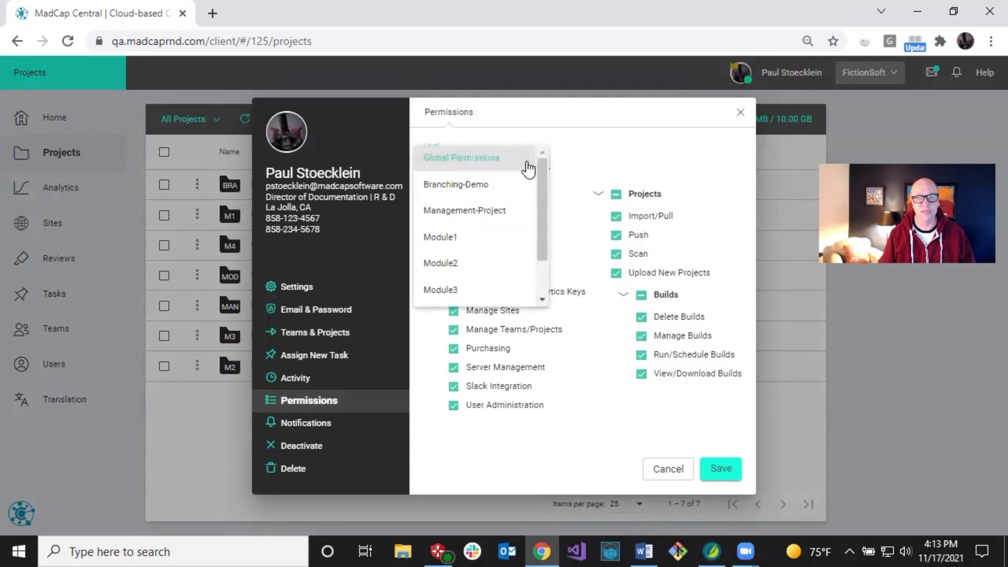
{"action": "left_click", "coordinate": [476, 157]}
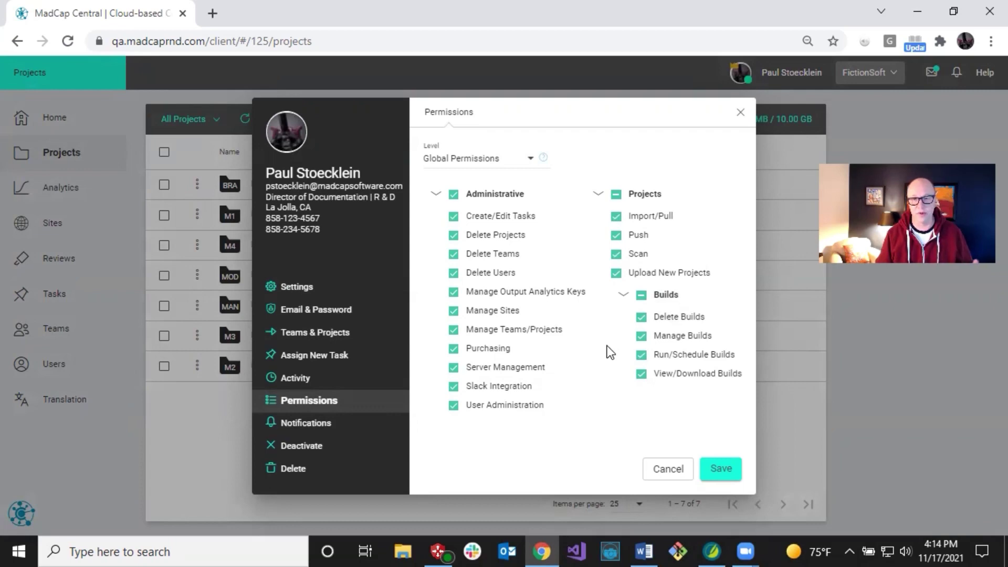
Switch to MadCap Flare and open the MadCap Central pane from the View ribbon.
{"action": "left_click", "coordinate": [711, 549]}
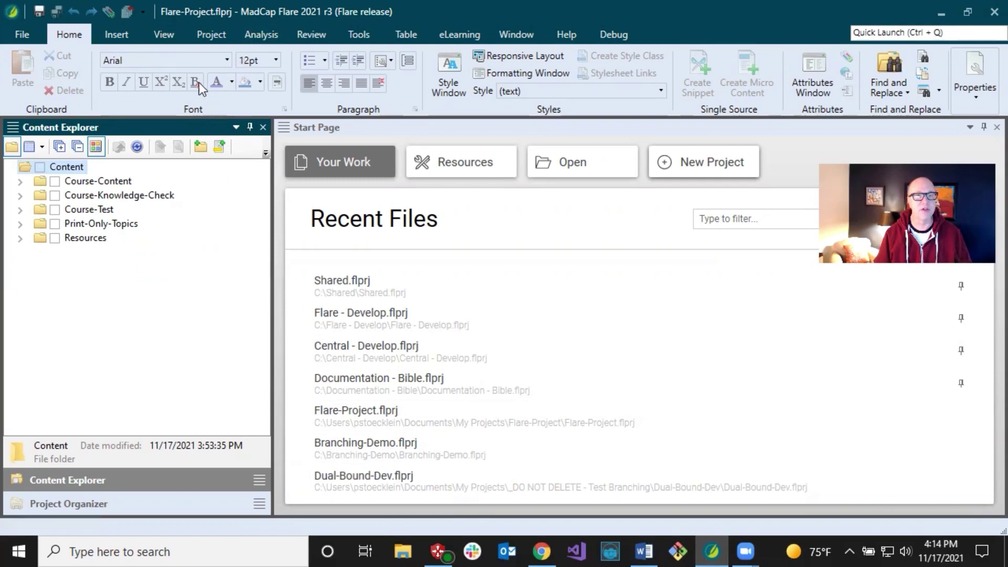
{"action": "left_click", "coordinate": [163, 36]}
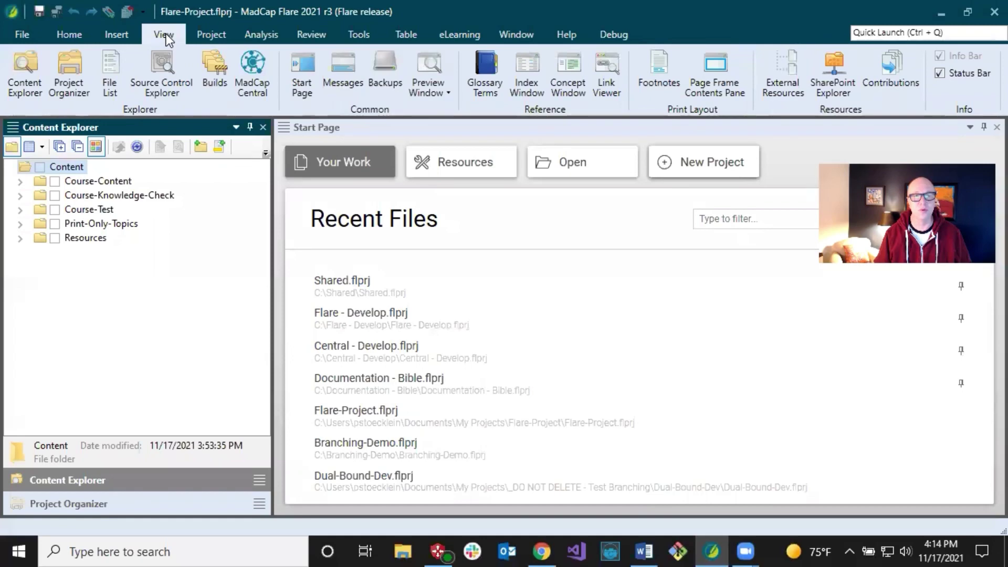
{"action": "left_click", "coordinate": [263, 74]}
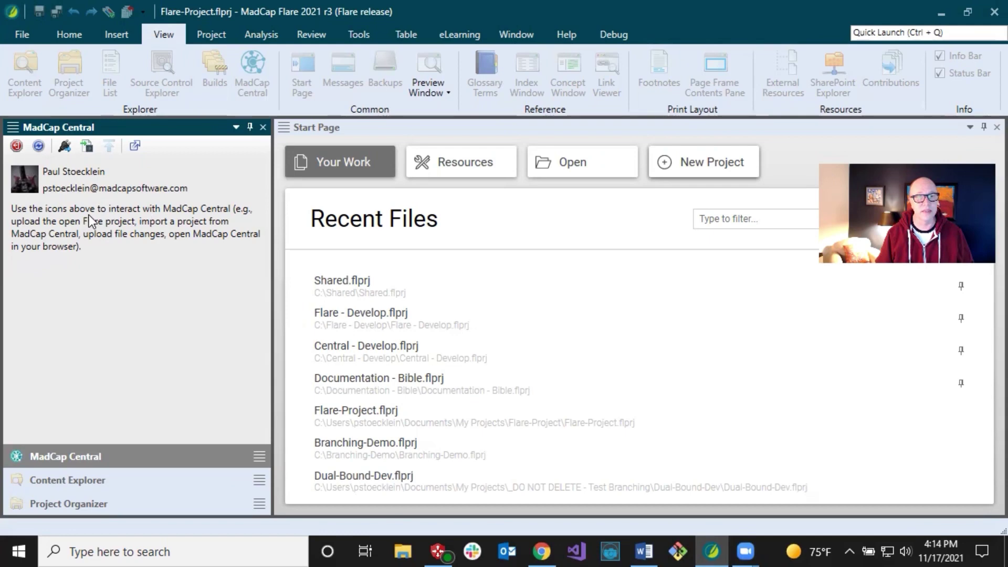
Upload Flare-Project to Central under the FictionSoft license with description 'Sample project'.
{"action": "left_click", "coordinate": [64, 147]}
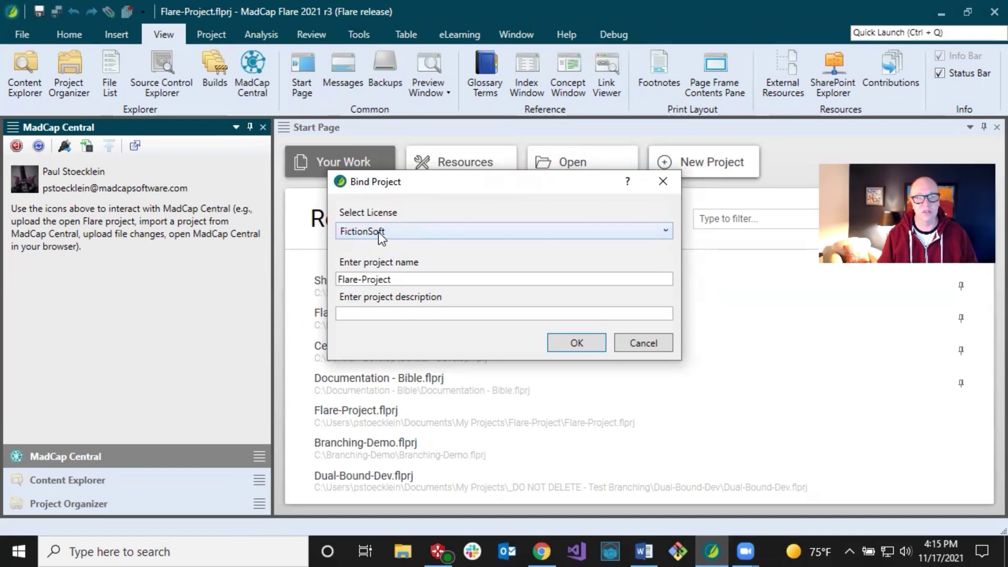
{"action": "left_click", "coordinate": [419, 279]}
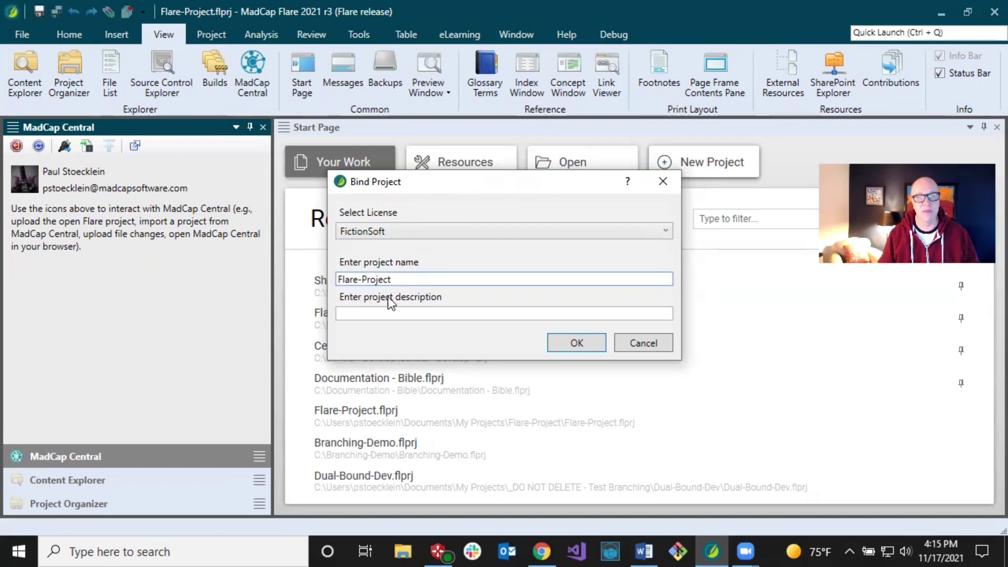
{"action": "left_click", "coordinate": [365, 313]}
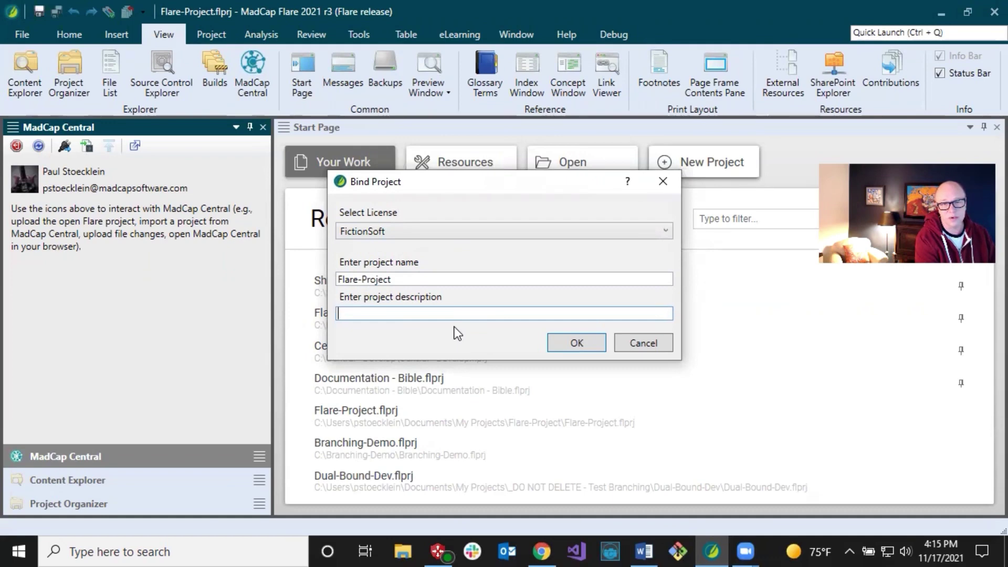
{"action": "type", "text": "Sample proj"}
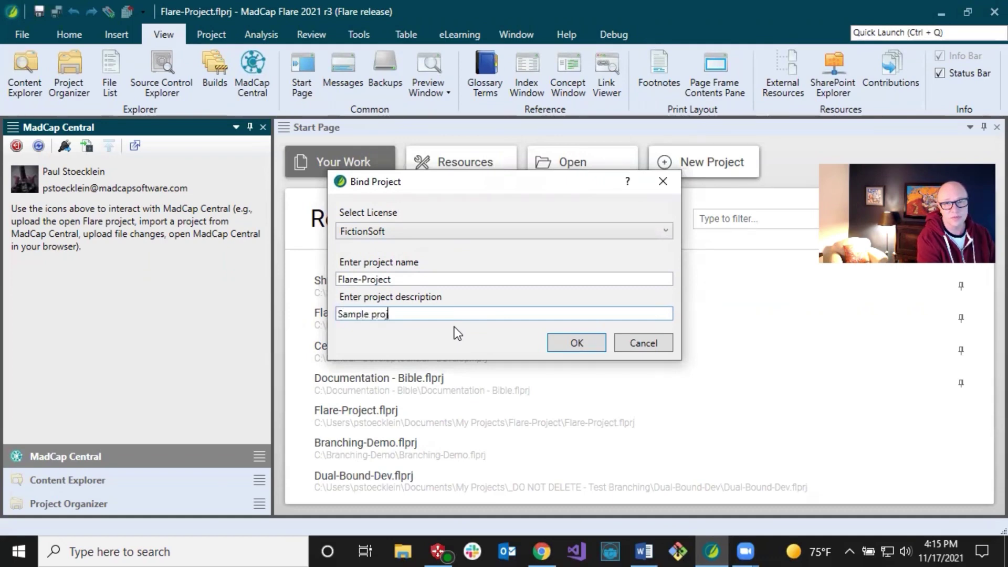
{"action": "type", "text": "ect"}
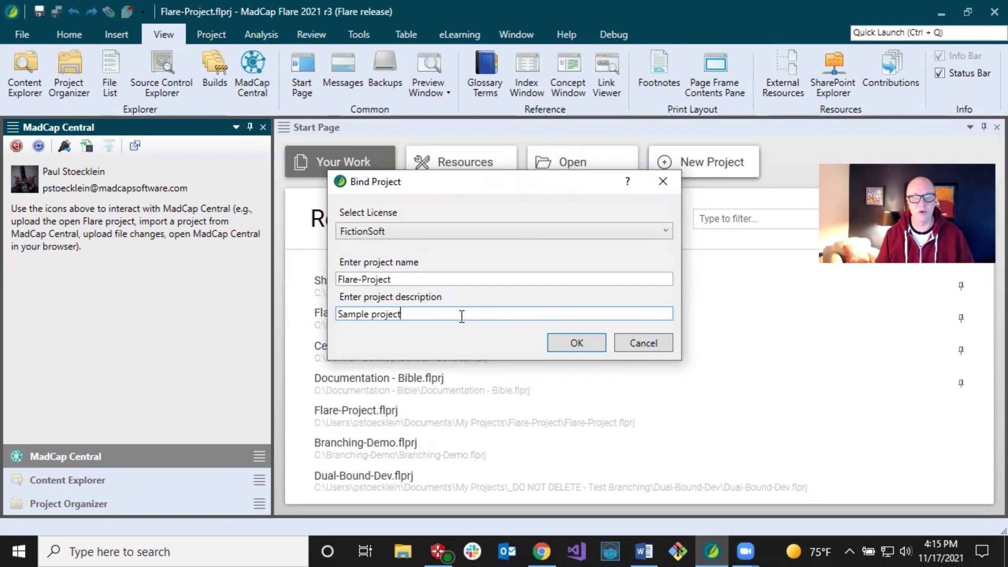
{"action": "left_click", "coordinate": [566, 343]}
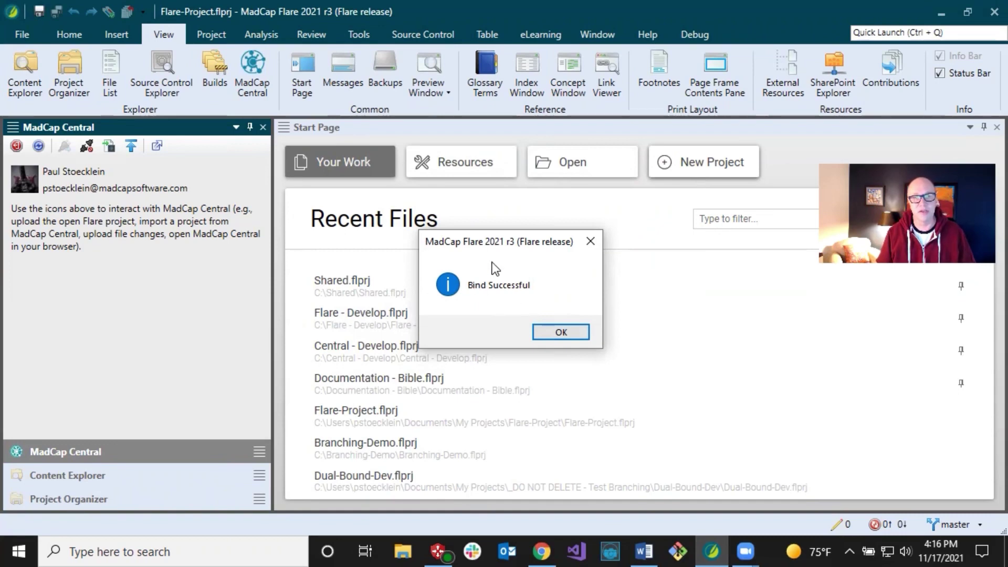
Dismiss the Bind Successful message and launch the MadCap Central portal in the browser.
{"action": "left_click", "coordinate": [559, 332]}
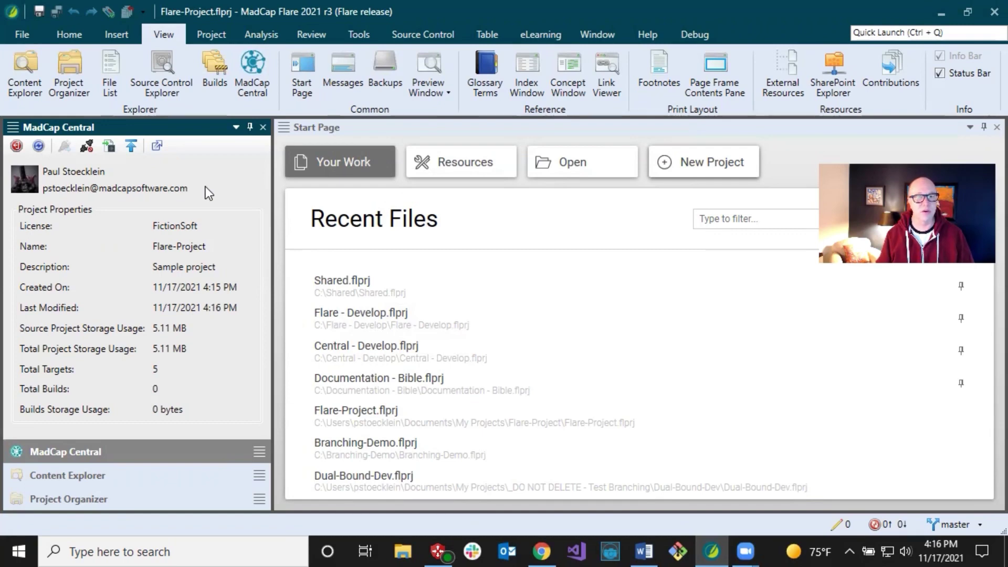
{"action": "left_click", "coordinate": [155, 149]}
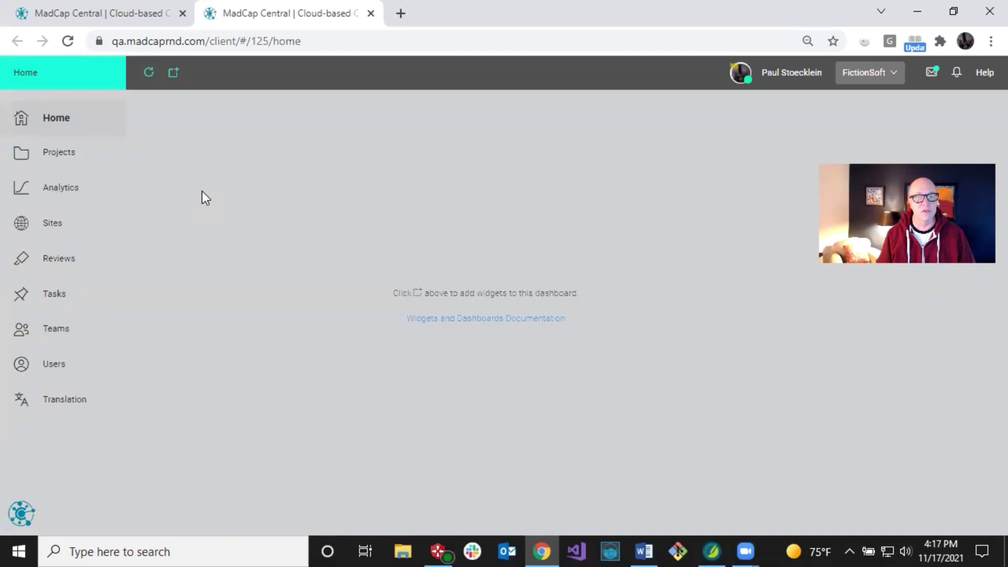
Check that Flare-Project is listed under Projects, then move to the Users page.
{"action": "left_click", "coordinate": [76, 157]}
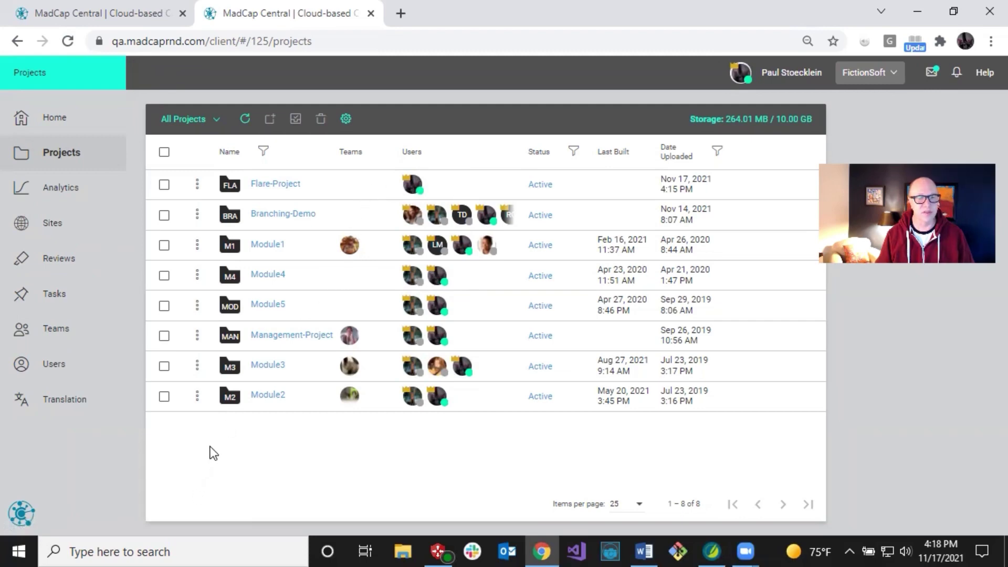
{"action": "left_click", "coordinate": [51, 368]}
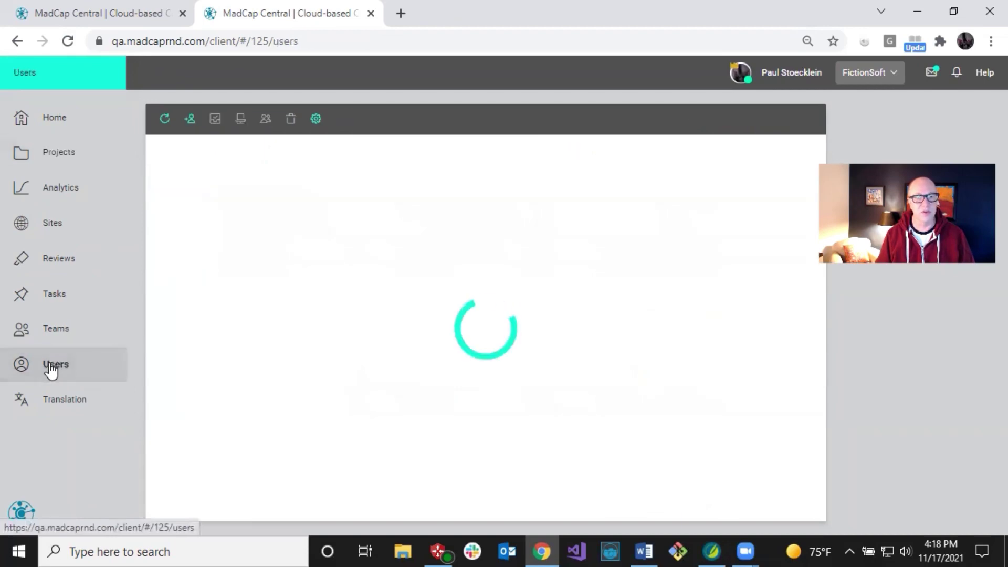
Scroll the Users list and open an author's profile on the Access page.
{"action": "scroll", "coordinate": [259, 286], "scroll_direction": "down", "scroll_amount": 2}
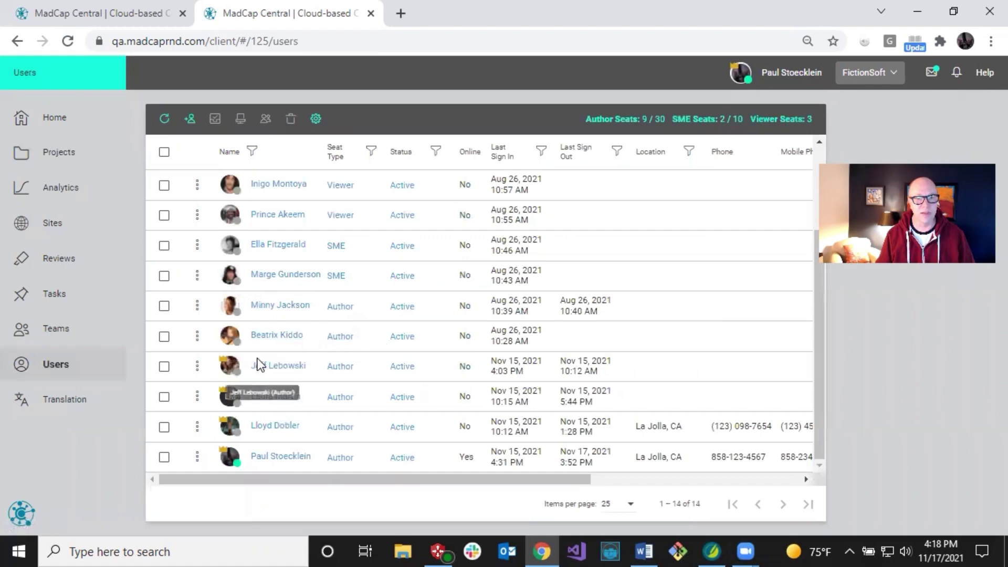
{"action": "left_click", "coordinate": [230, 369]}
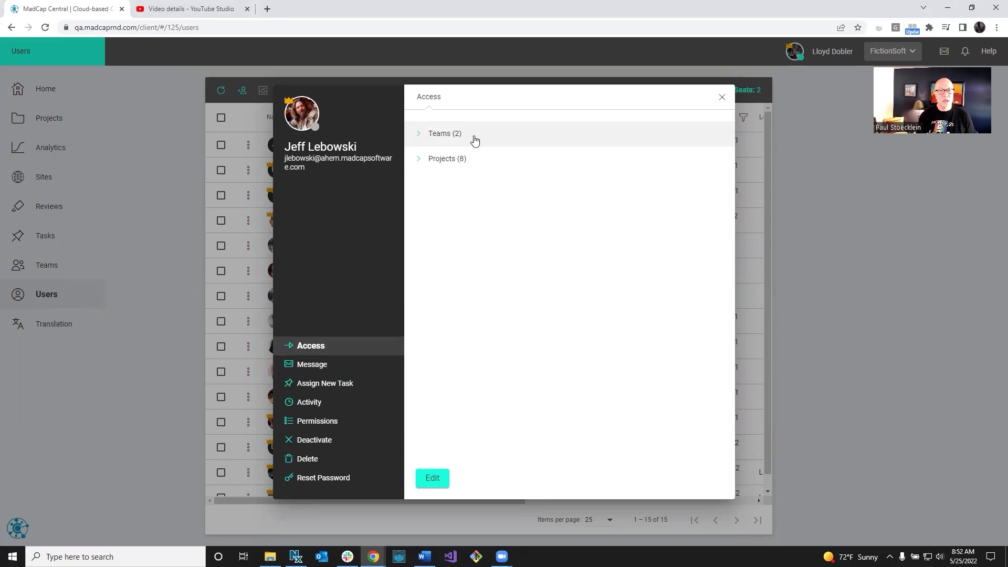
Expand the user's Teams (2) and Projects (8) lists and make the access editable.
{"action": "left_click", "coordinate": [420, 137]}
{"action": "left_click", "coordinate": [419, 209]}
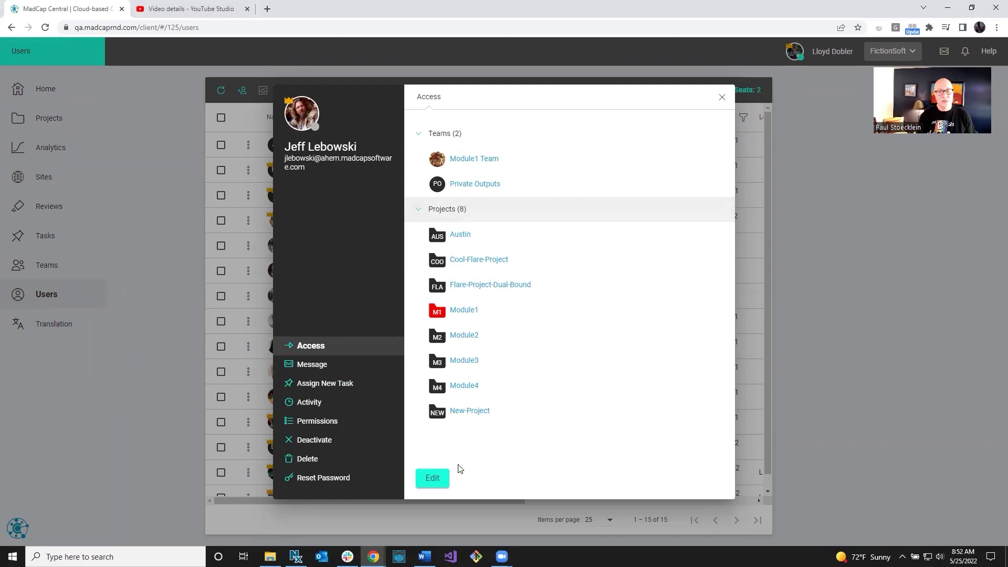
{"action": "left_click", "coordinate": [434, 479]}
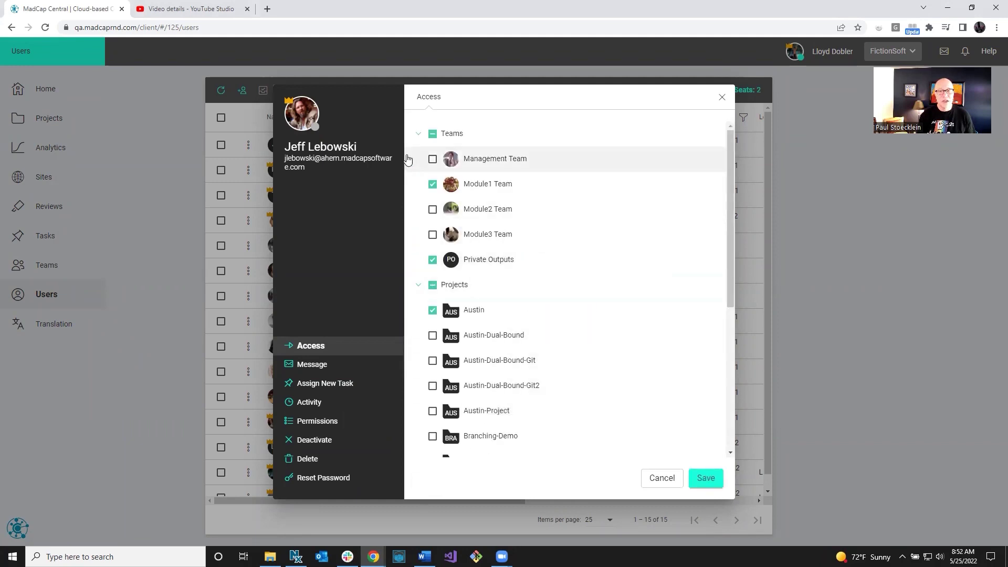
Collapse Teams, tick Flare-Project in the user's project access, and save.
{"action": "left_click", "coordinate": [418, 133]}
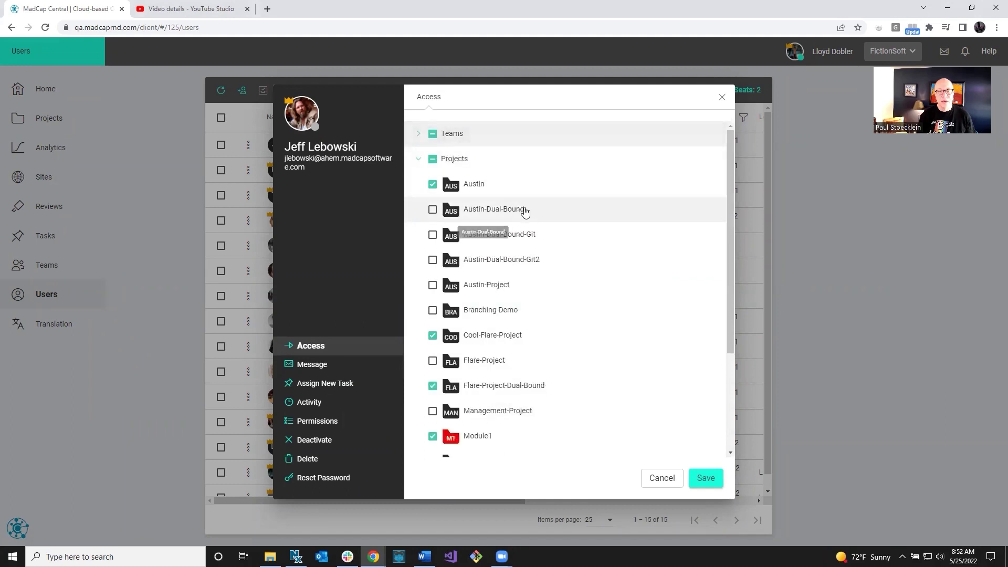
{"action": "left_click", "coordinate": [432, 360]}
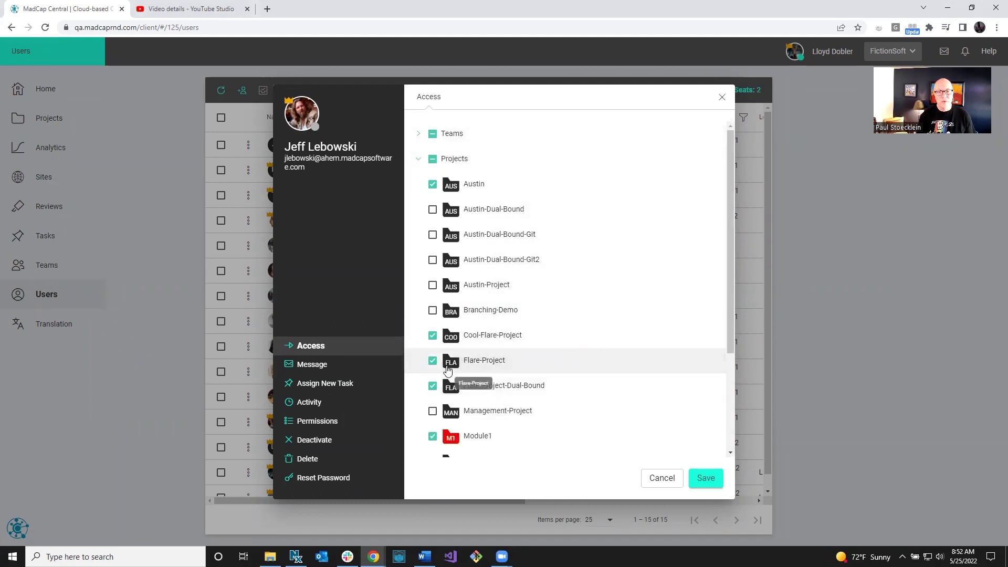
{"action": "left_click", "coordinate": [709, 480]}
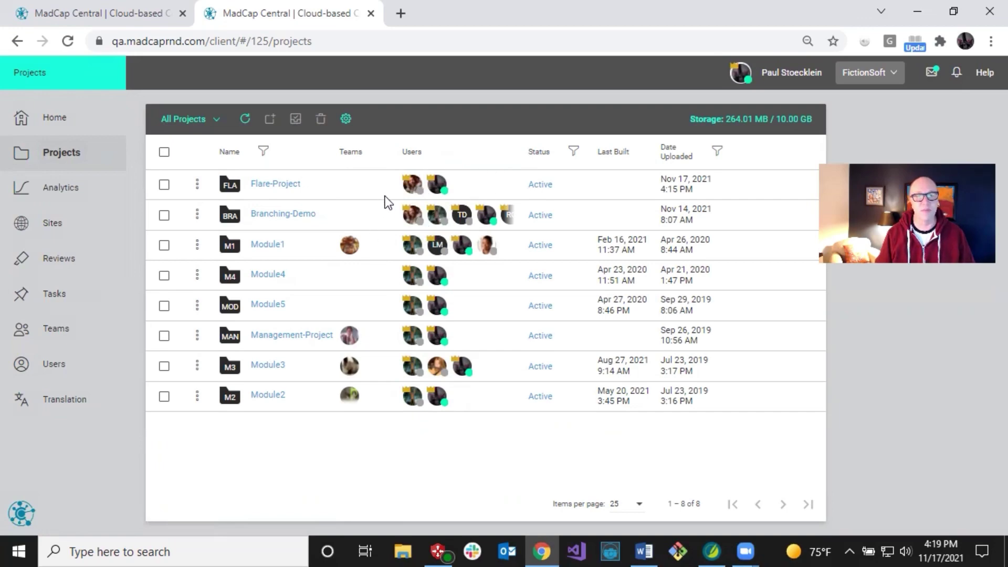
Return to the Users list and reopen the author's profile.
{"action": "mouse_move", "coordinate": [402, 189]}
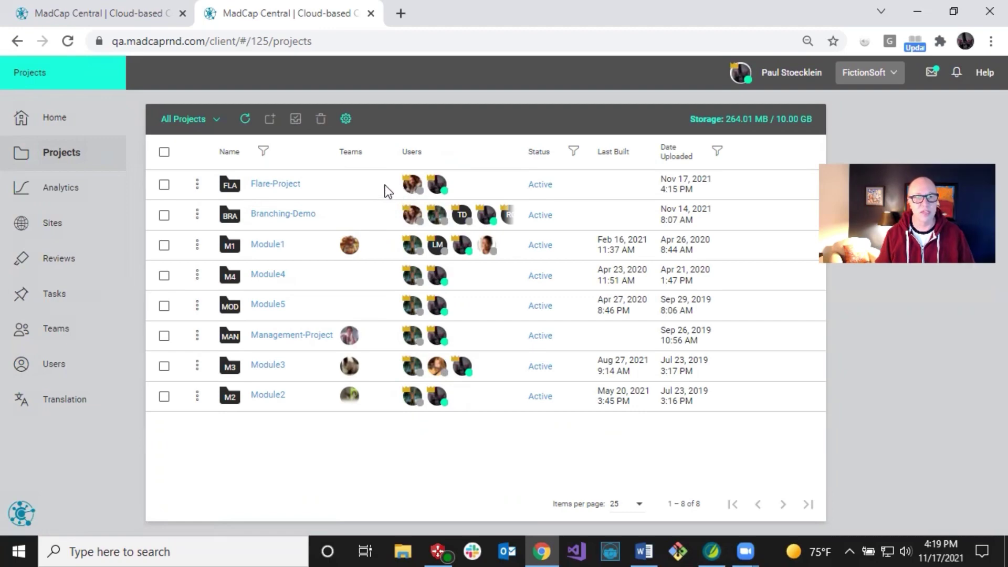
{"action": "left_click", "coordinate": [54, 363]}
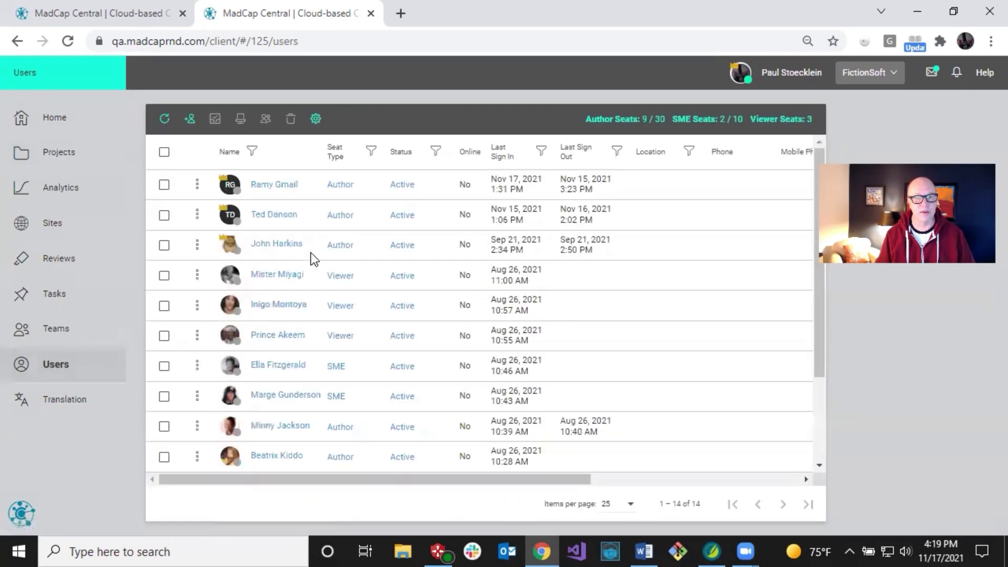
{"action": "scroll", "coordinate": [294, 273], "scroll_direction": "down", "scroll_amount": 3}
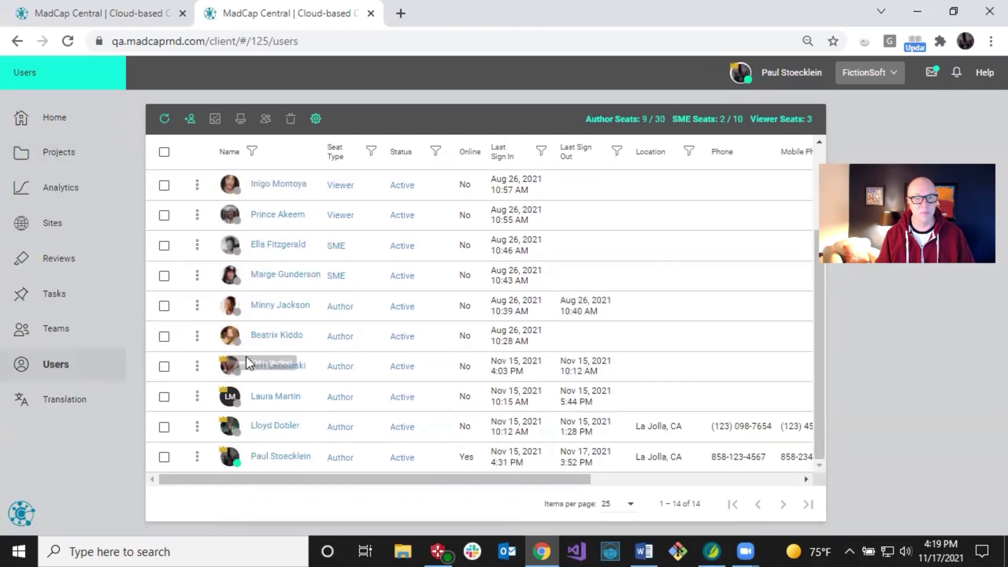
{"action": "left_click", "coordinate": [229, 365]}
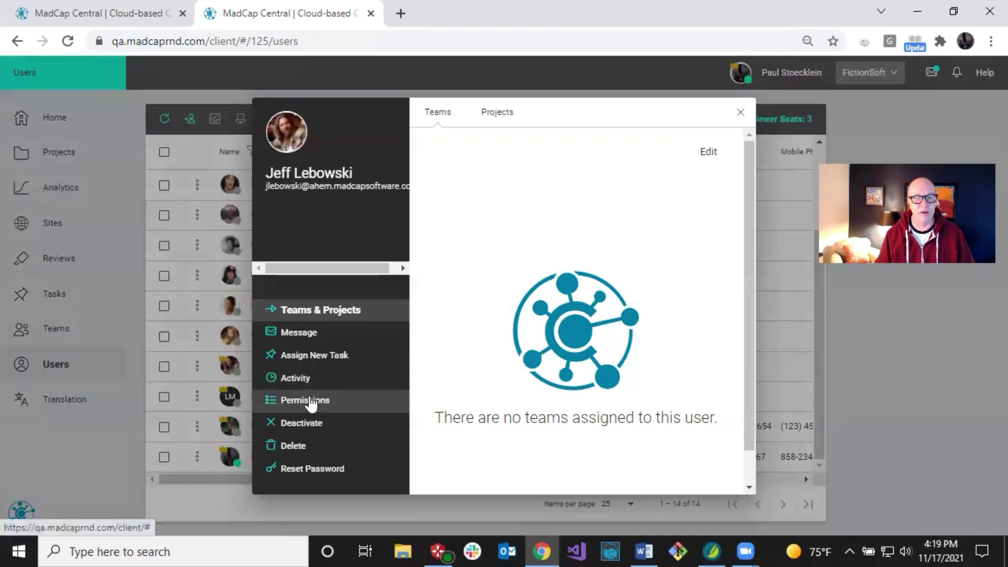
Review the user's Global Permissions checkboxes, then cancel out of the profile.
{"action": "left_click", "coordinate": [310, 401]}
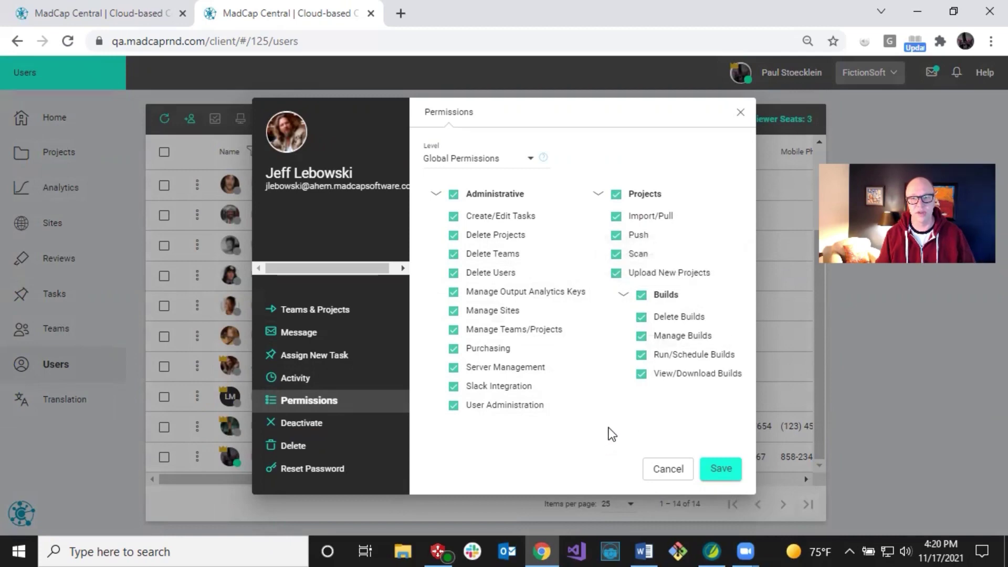
{"action": "left_click", "coordinate": [679, 472]}
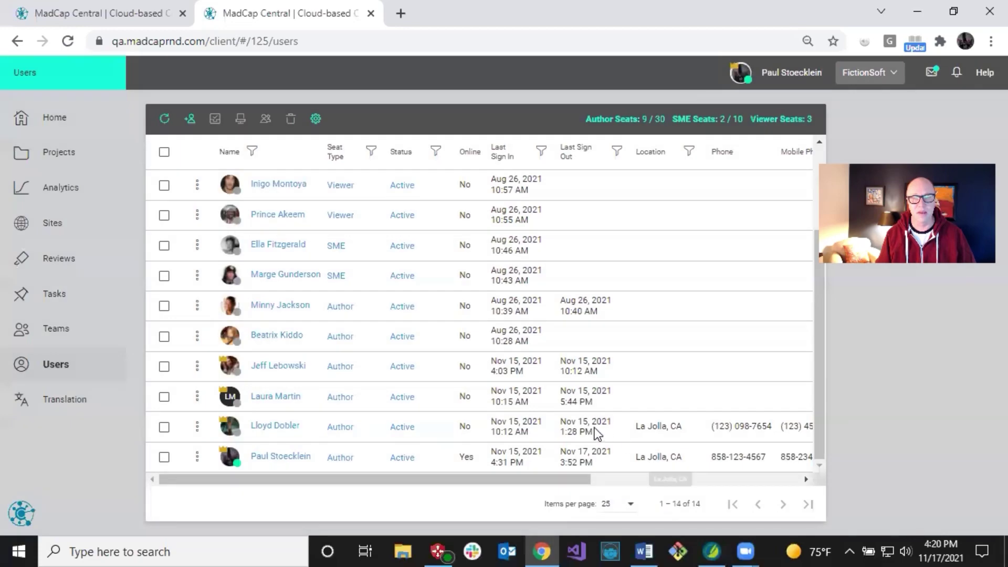
Close Flare-Project in MadCap Flare, confirm no project is loaded, and return to the MadCap Central panel.
{"action": "left_click", "coordinate": [713, 546]}
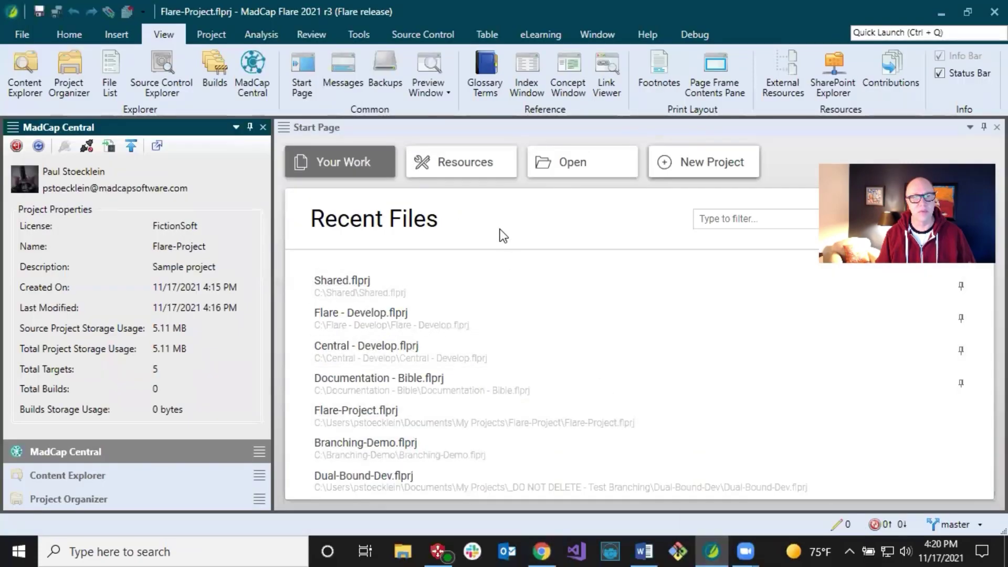
{"action": "left_click", "coordinate": [21, 34]}
{"action": "mouse_move", "coordinate": [95, 379]}
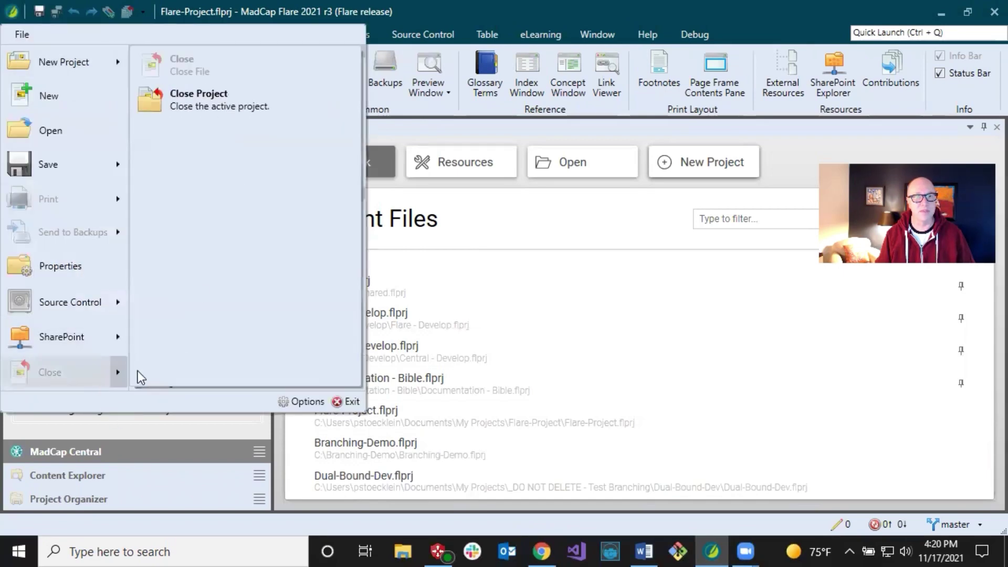
{"action": "left_click", "coordinate": [238, 112]}
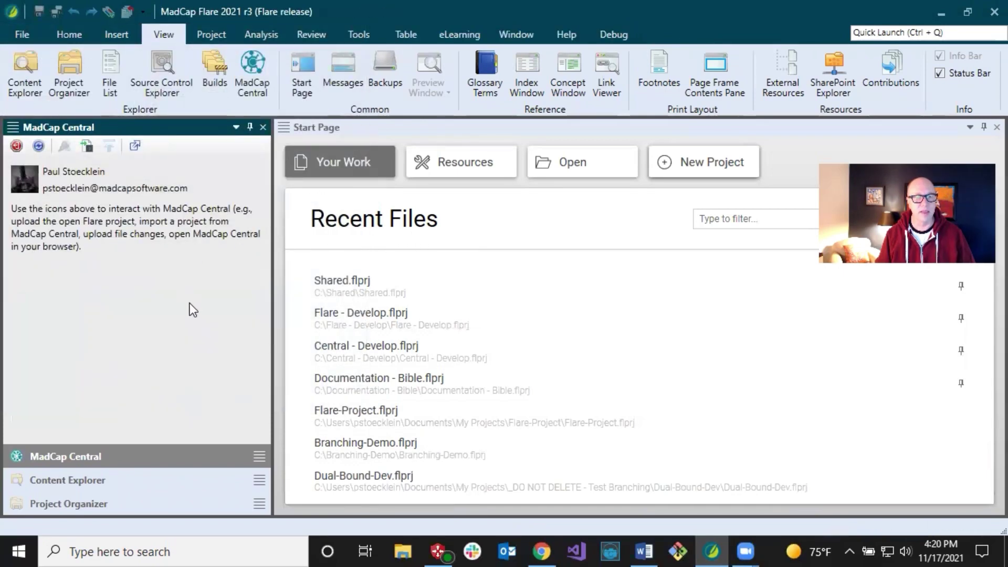
{"action": "left_click", "coordinate": [105, 483]}
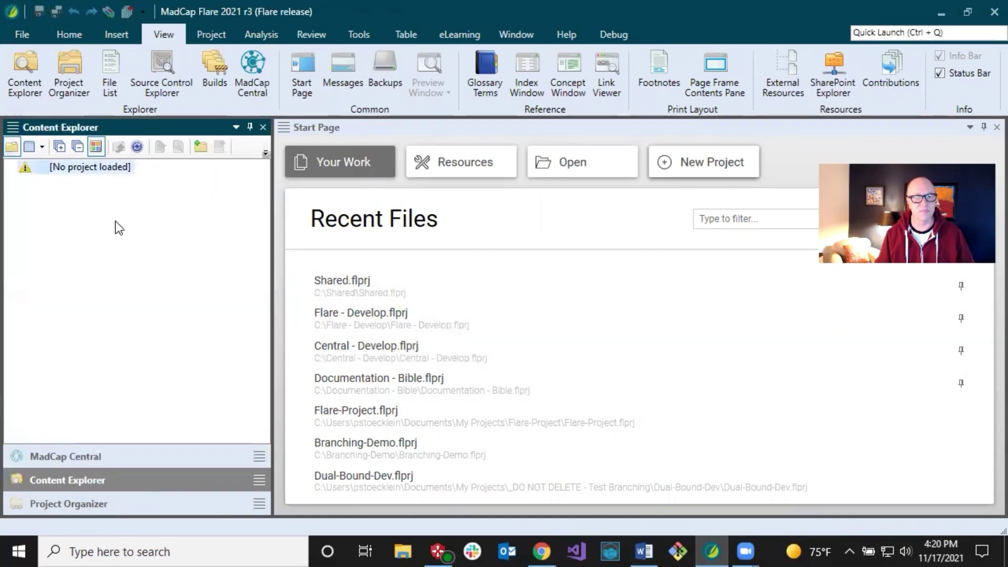
{"action": "left_click", "coordinate": [121, 455]}
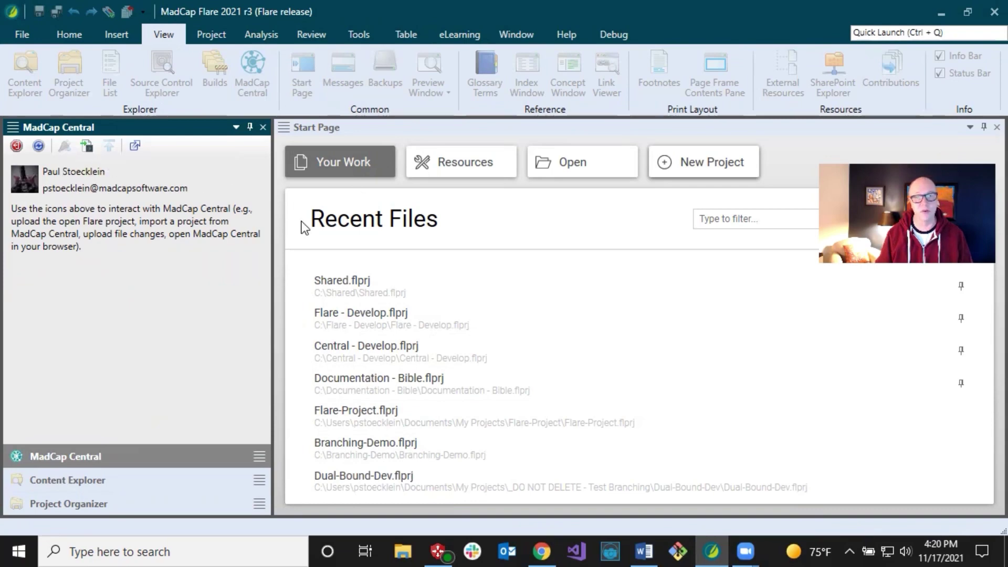
Start a MadCap Central import and select Flare-Project from My Projects, targeting C:\Branching-Demo-Copy.
{"action": "left_click", "coordinate": [87, 147]}
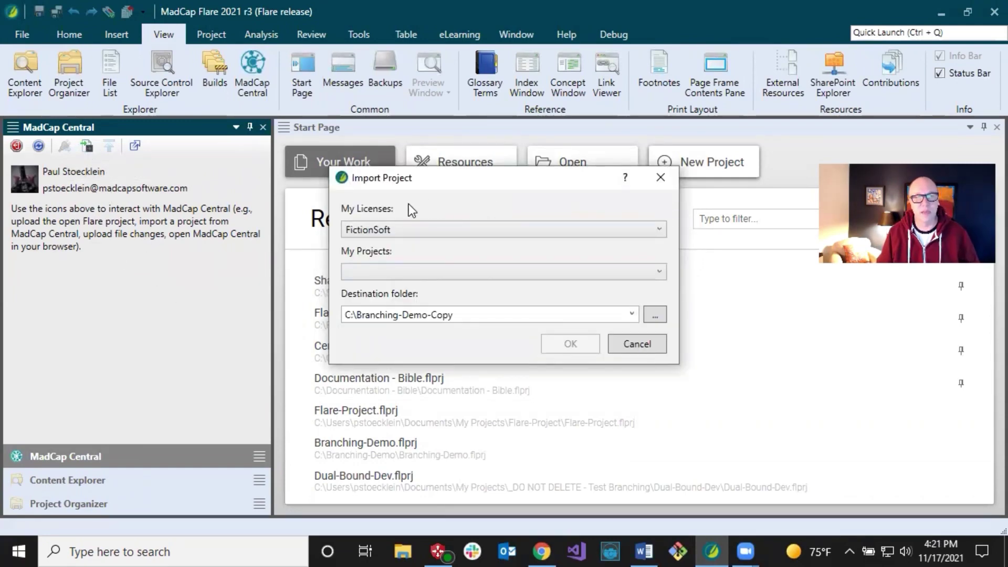
{"action": "left_click", "coordinate": [393, 271]}
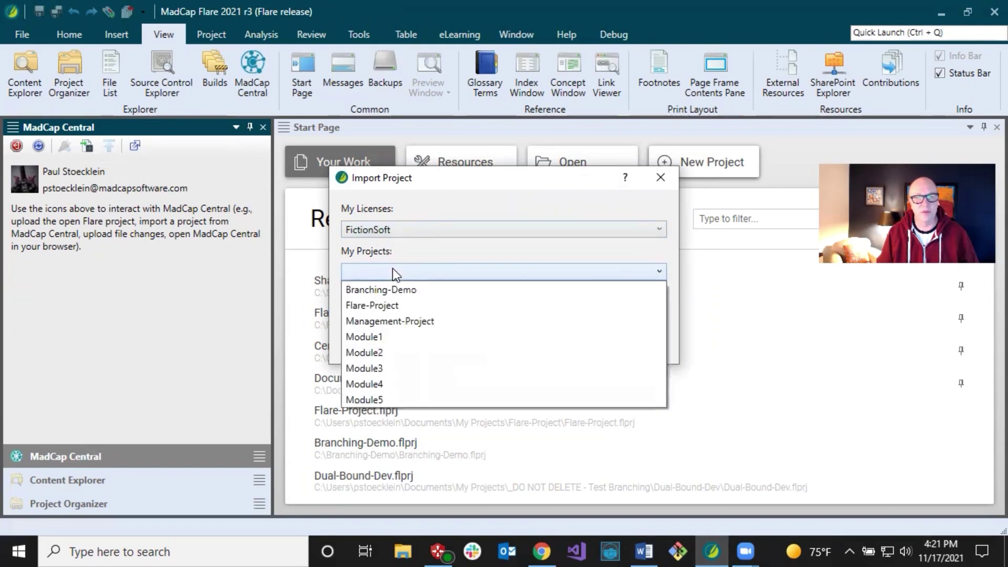
{"action": "left_click", "coordinate": [389, 305]}
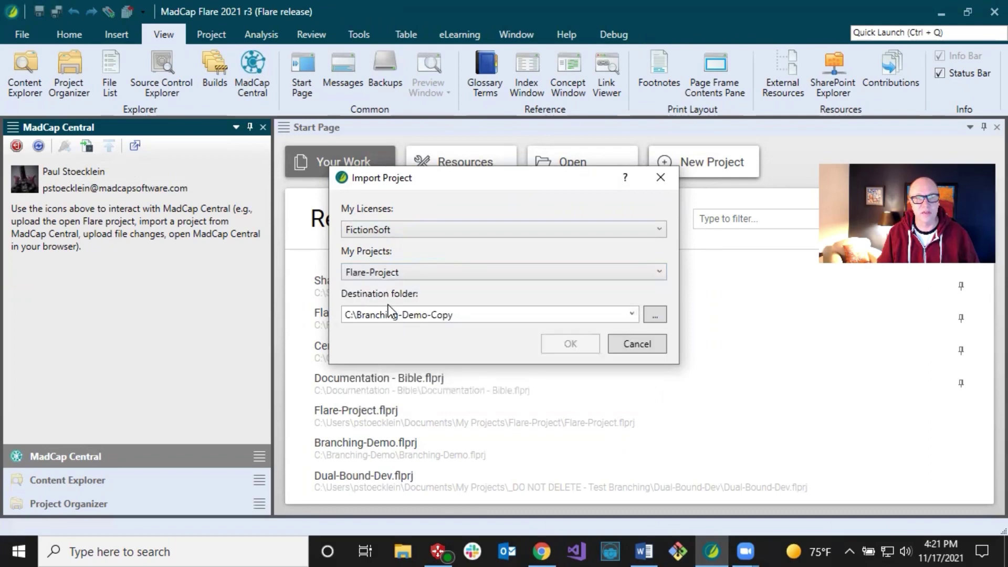